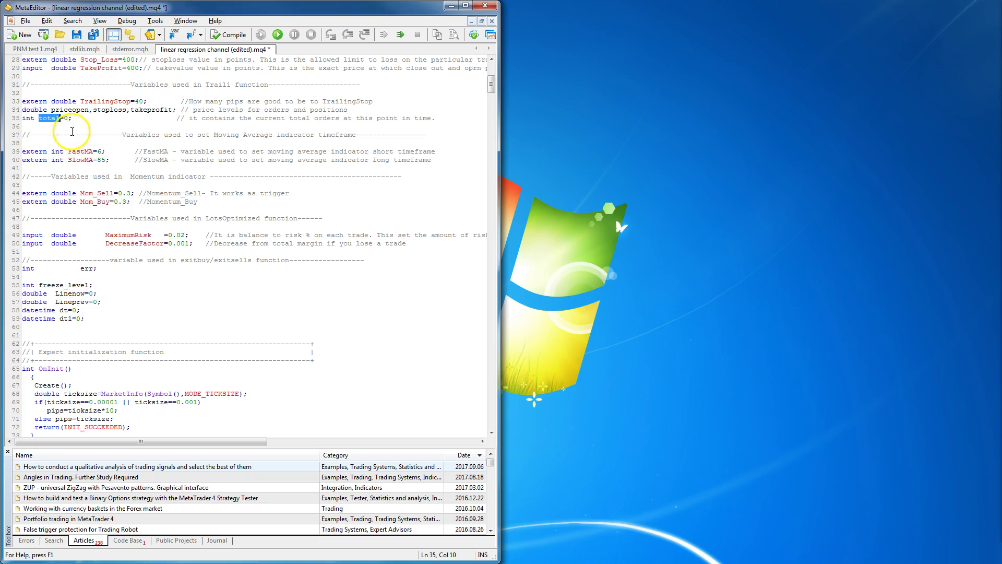
# Step: Switch to draw.io, dock it beside the source code and create a new blank diagram
pyautogui.moveTo(72, 119); pyautogui.dragTo(22, 120)
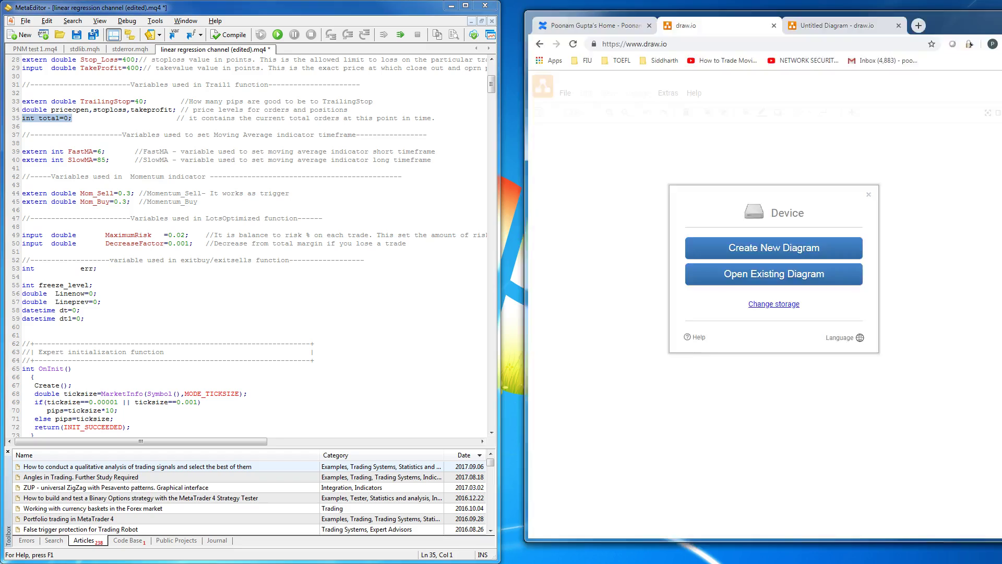
pyautogui.press('super+Right')
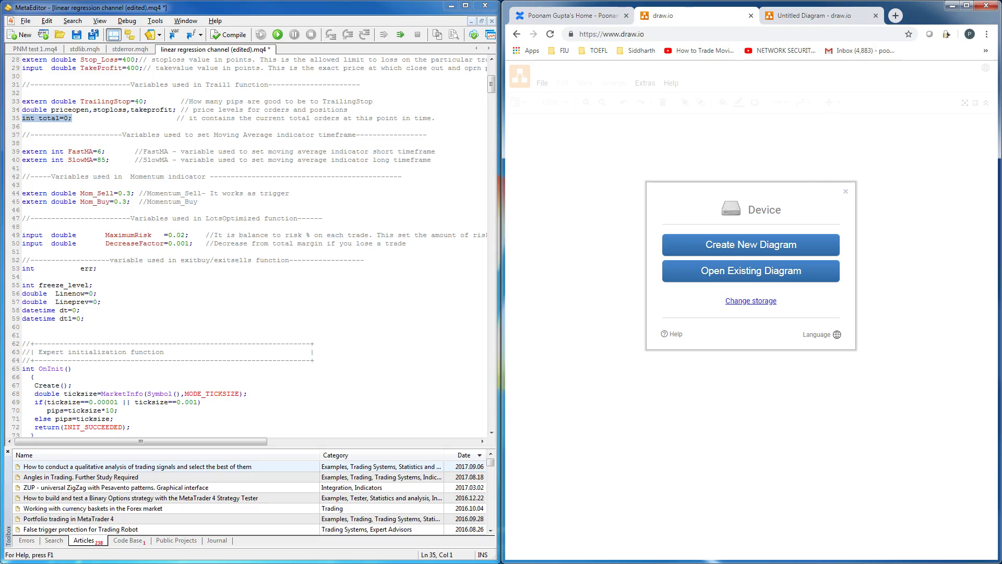
pyautogui.click(781, 245)
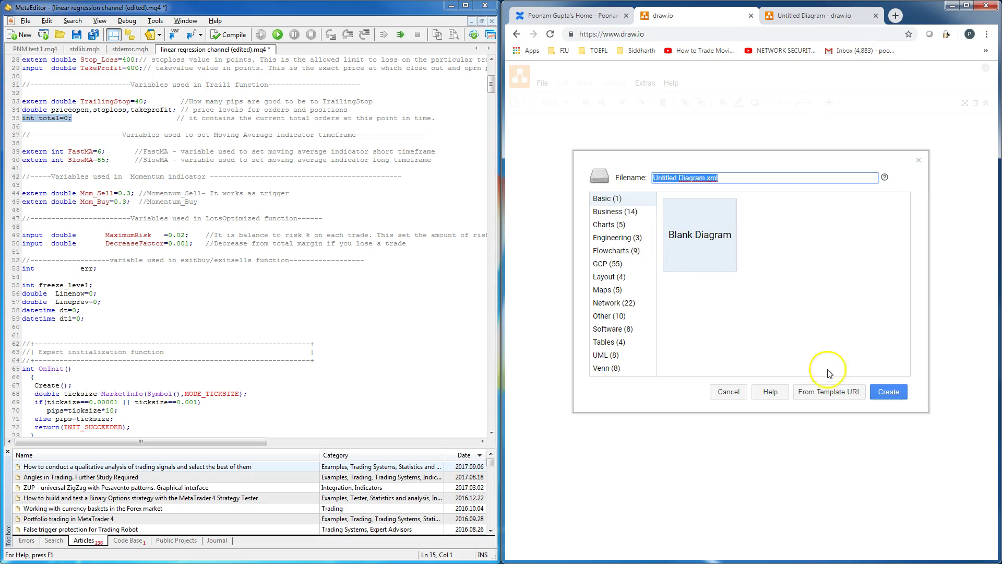
pyautogui.click(888, 392)
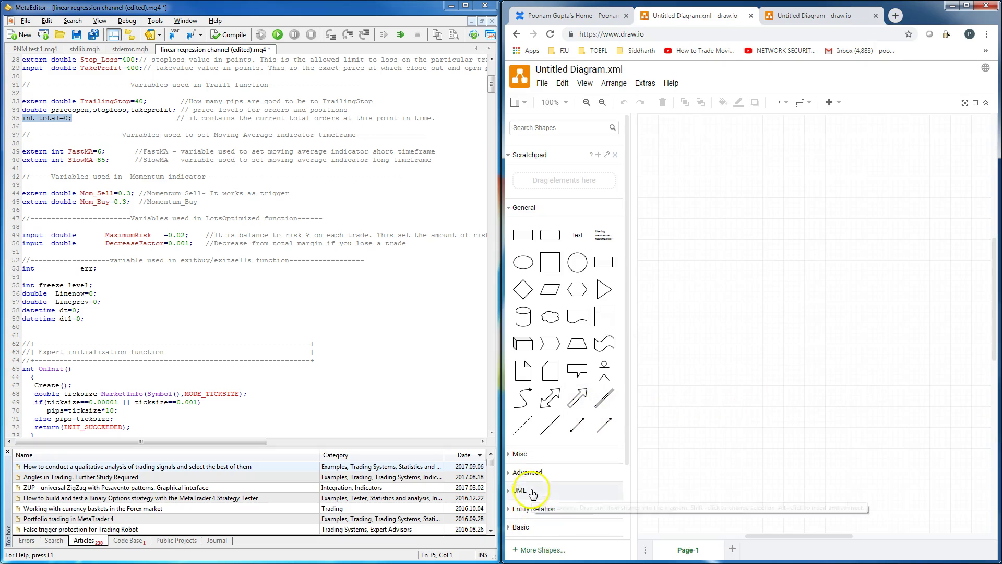
# Step: Add a UML class shape with field and method rows, and change its field row to "+ total: int"
pyautogui.click(533, 491)
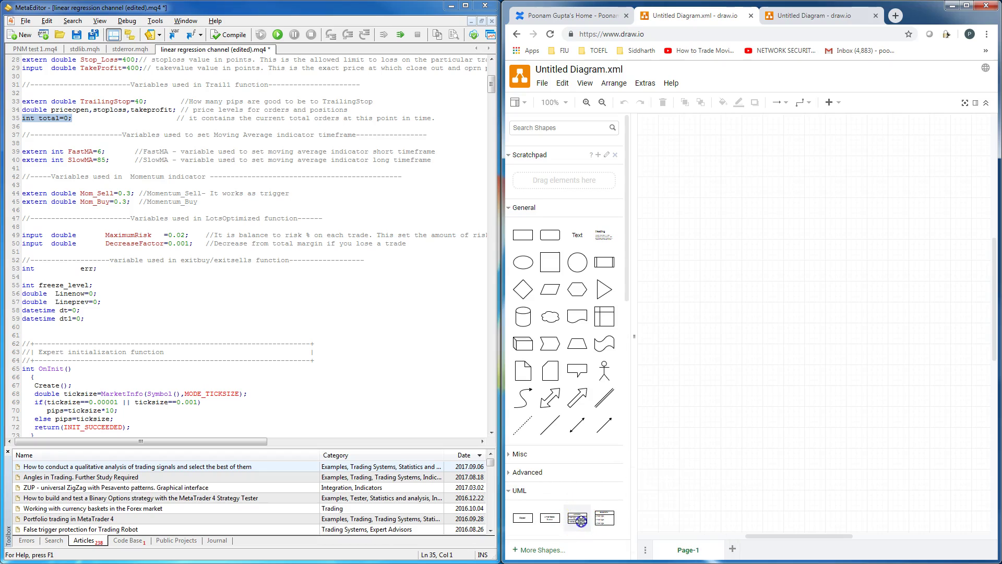
pyautogui.click(580, 520)
pyautogui.click(665, 147)
pyautogui.doubleClick(665, 149)
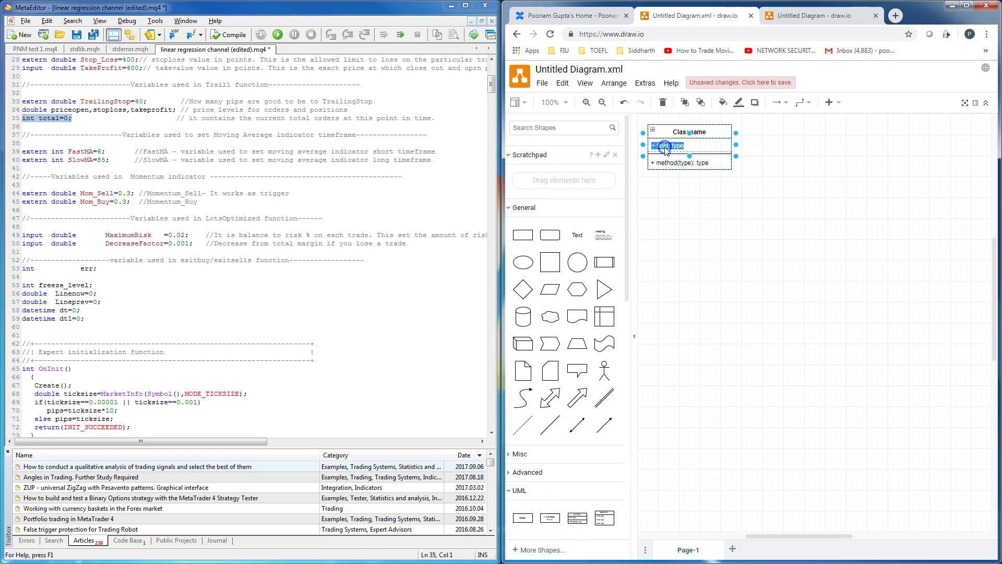
pyautogui.doubleClick(665, 148)
pyautogui.write('total: int')
pyautogui.doubleClick(677, 145)
pyautogui.write('inte')
pyautogui.click(664, 162)
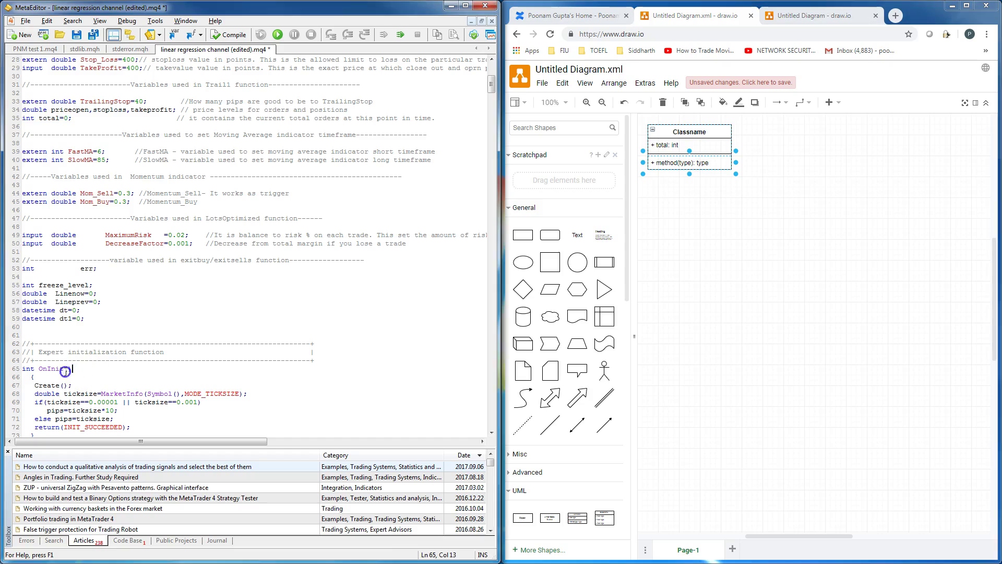
# Step: Rename the class shape's method to OnInit, matching the function in the code, and remove its parameter type
pyautogui.moveTo(73, 369); pyautogui.dragTo(17, 369)
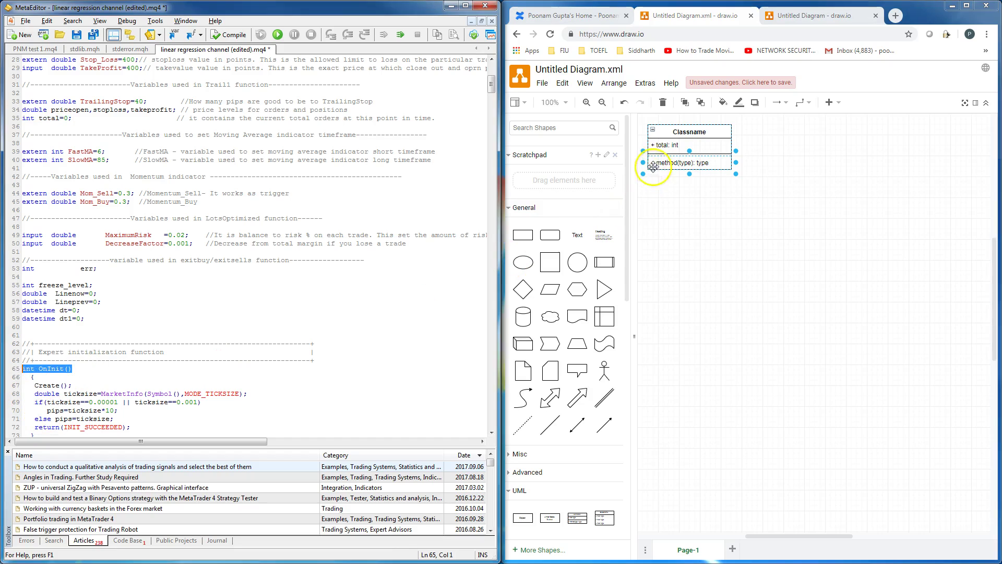
pyautogui.click(673, 161)
pyautogui.click(672, 162)
pyautogui.doubleClick(672, 163)
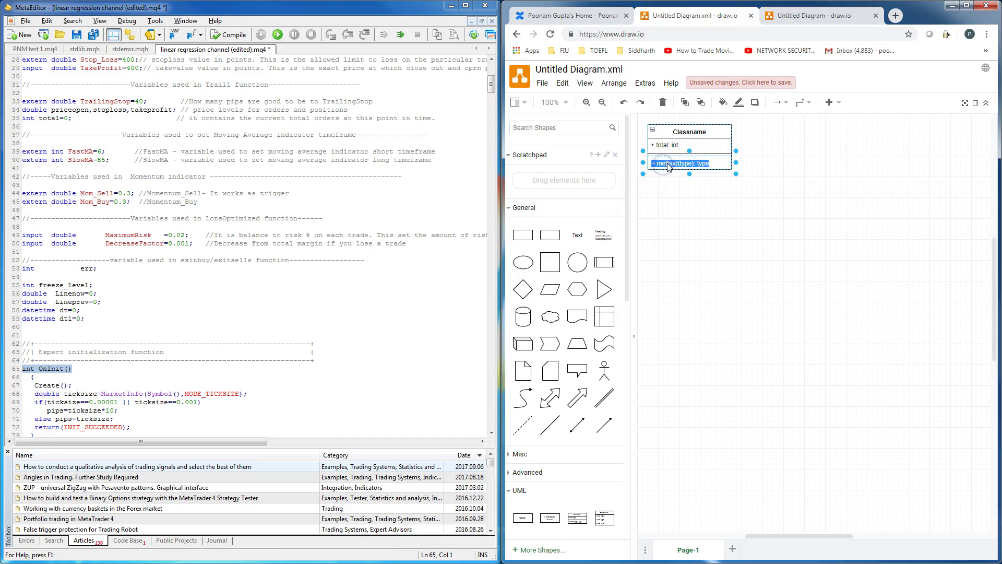
pyautogui.doubleClick(669, 164)
pyautogui.write('OnInit')
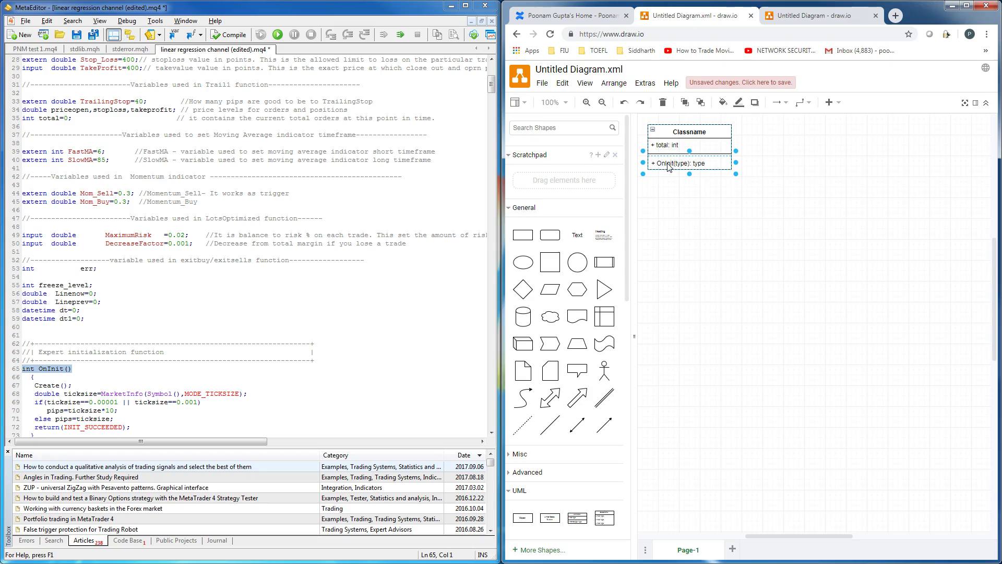
pyautogui.hotkey('shift', 'Right')
pyautogui.hotkey('shift', 'Right')
pyautogui.hotkey('shift', 'Right')
pyautogui.hotkey('shift', 'Right')
pyautogui.click(680, 189)
pyautogui.press('Delete')
# Step: Set the return type of the OnInit() method in the class shape to int
pyautogui.click(58, 372)
pyautogui.click(674, 164)
pyautogui.doubleClick(685, 164)
pyautogui.press('BackSpace')
pyautogui.write('int')
pyautogui.click(713, 210)
# Step: Rename the diagram file as test.xml and save it
pyautogui.click(595, 70)
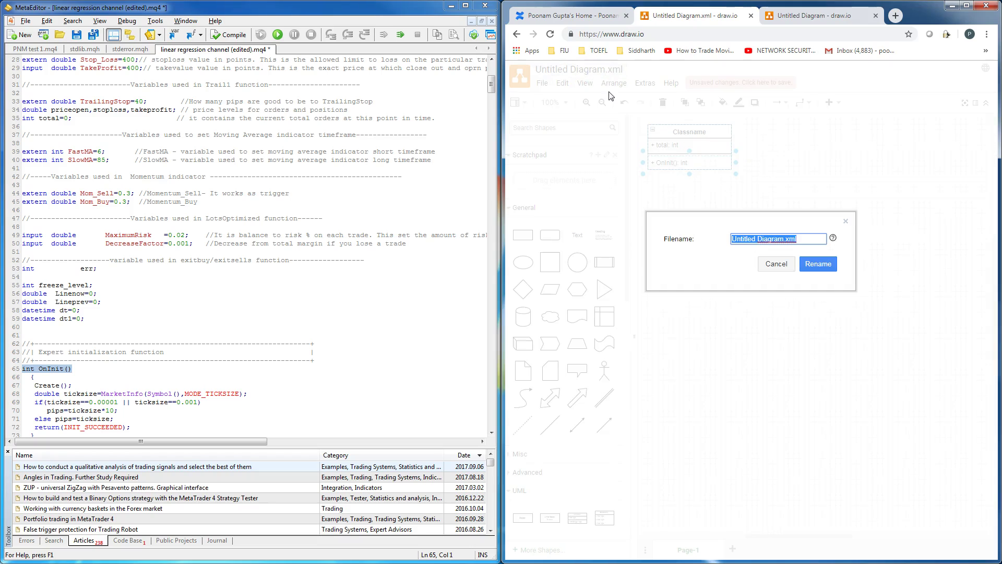
pyautogui.write('test.xml')
pyautogui.click(631, 114)
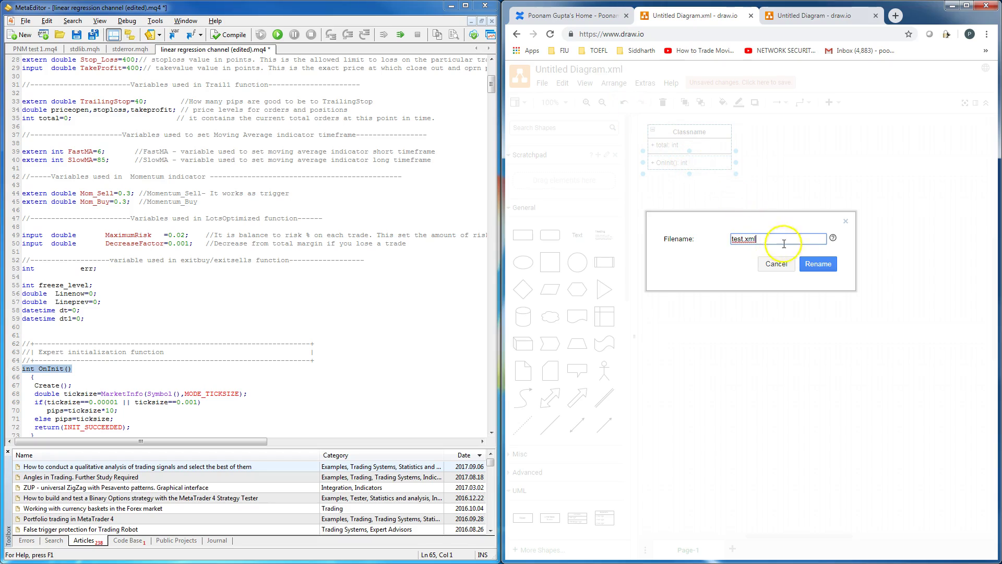
pyautogui.click(818, 264)
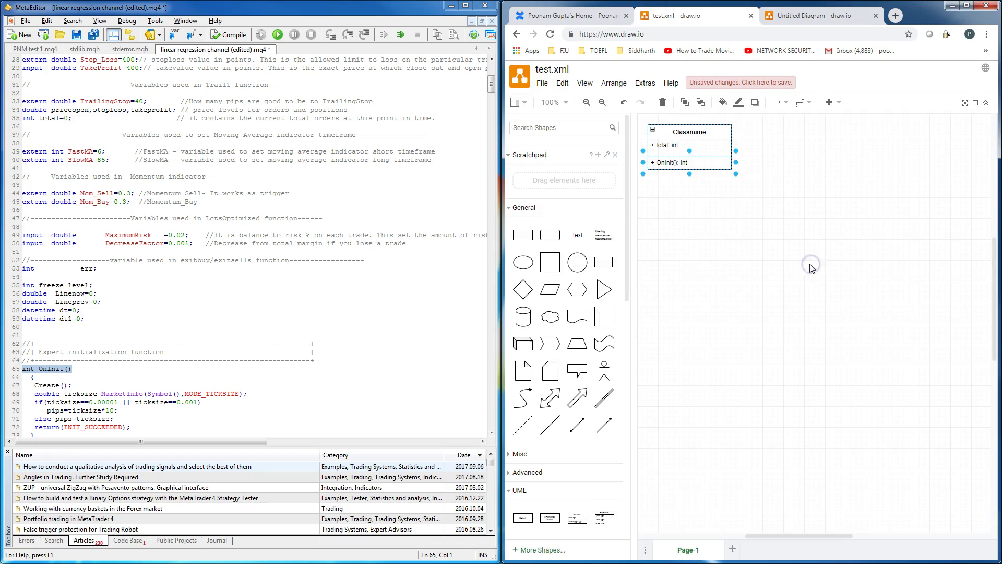
pyautogui.click(550, 91)
pyautogui.click(561, 156)
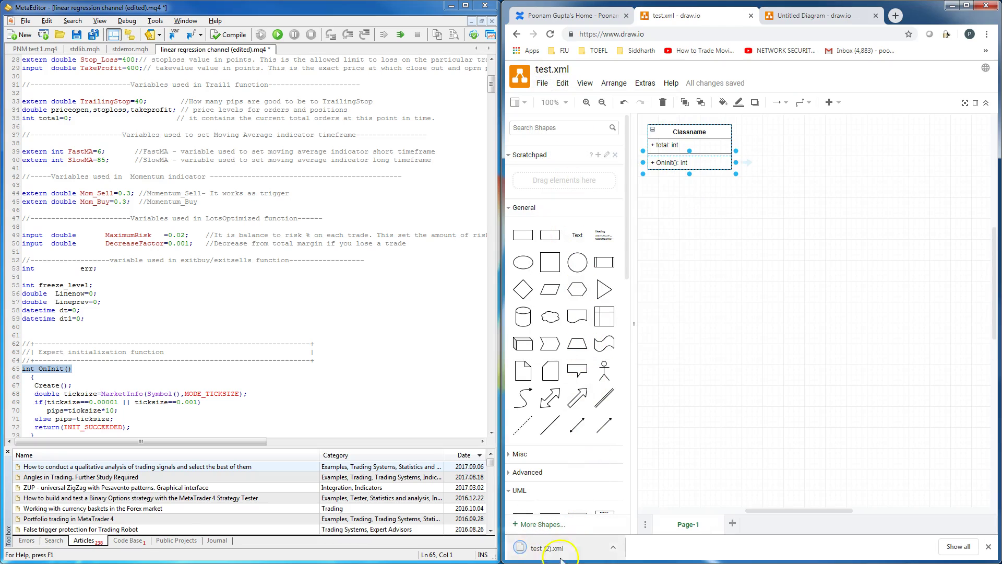
# Step: Export the diagram as the JPEG image test.jpg with the default image settings and save it to the device
pyautogui.click(543, 83)
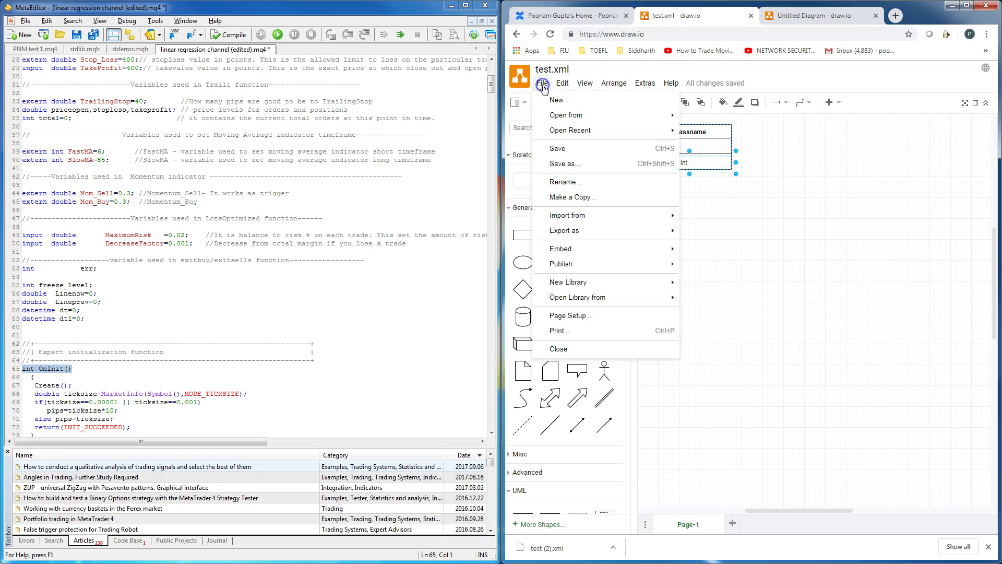
pyautogui.click(583, 235)
pyautogui.click(704, 231)
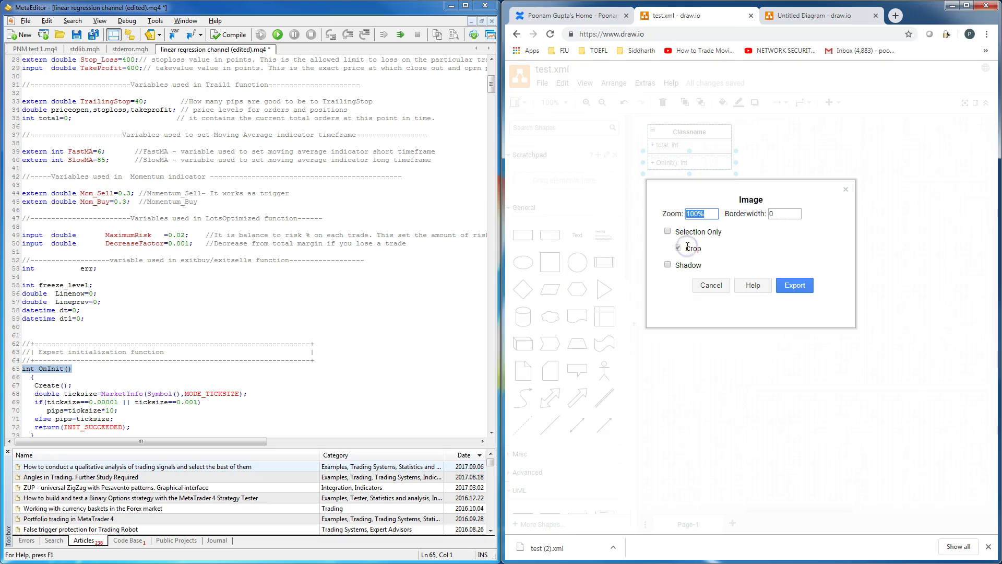
pyautogui.click(795, 288)
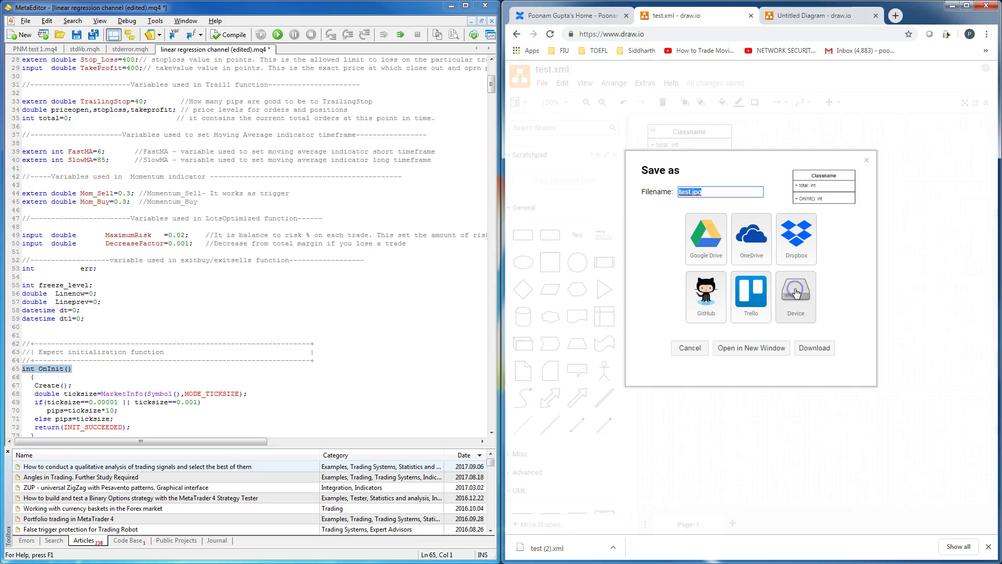
pyautogui.click(795, 305)
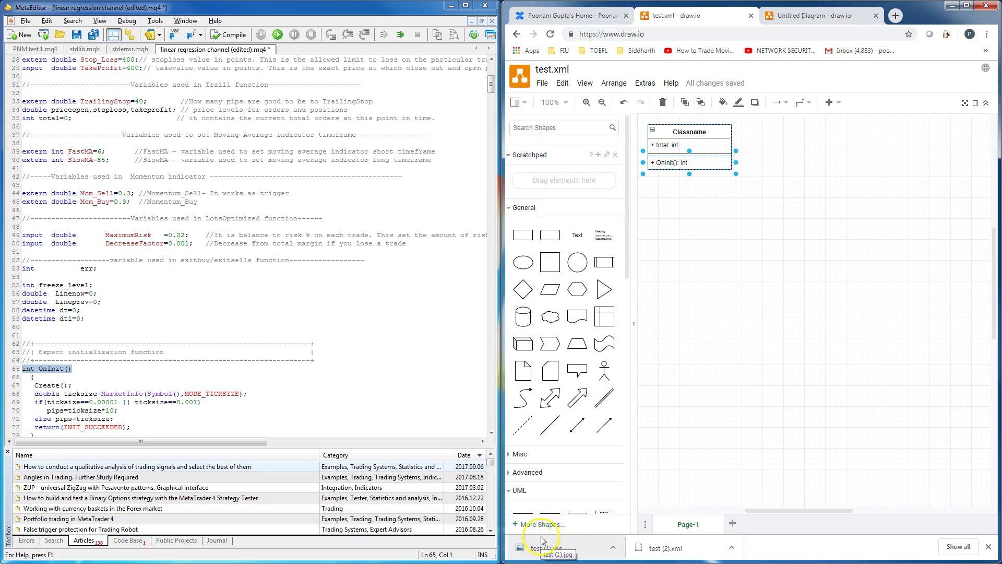
# Step: Generate a publish link for the diagram, look through the full URL, copy it and close the link dialog
pyautogui.click(542, 83)
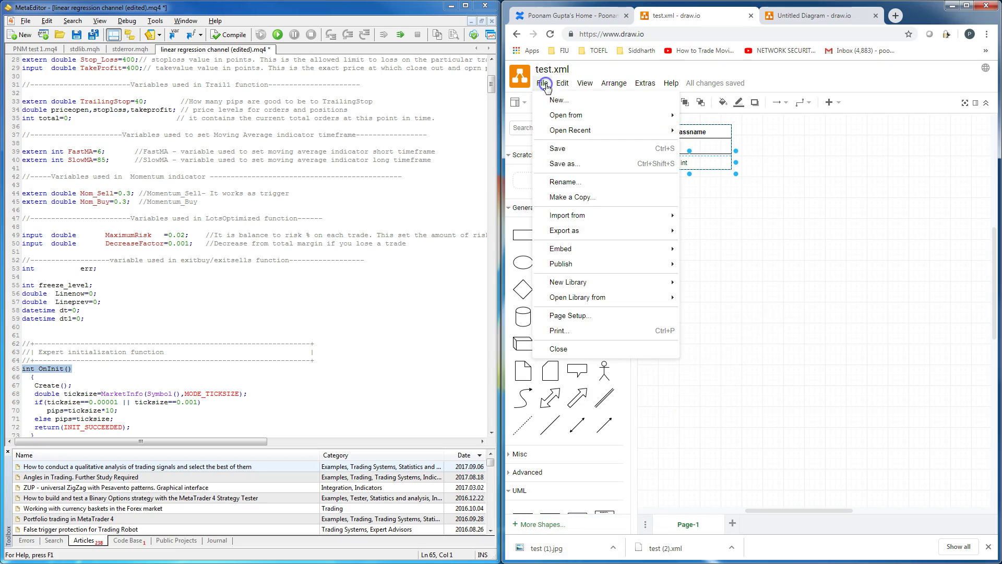
pyautogui.moveTo(568, 266)
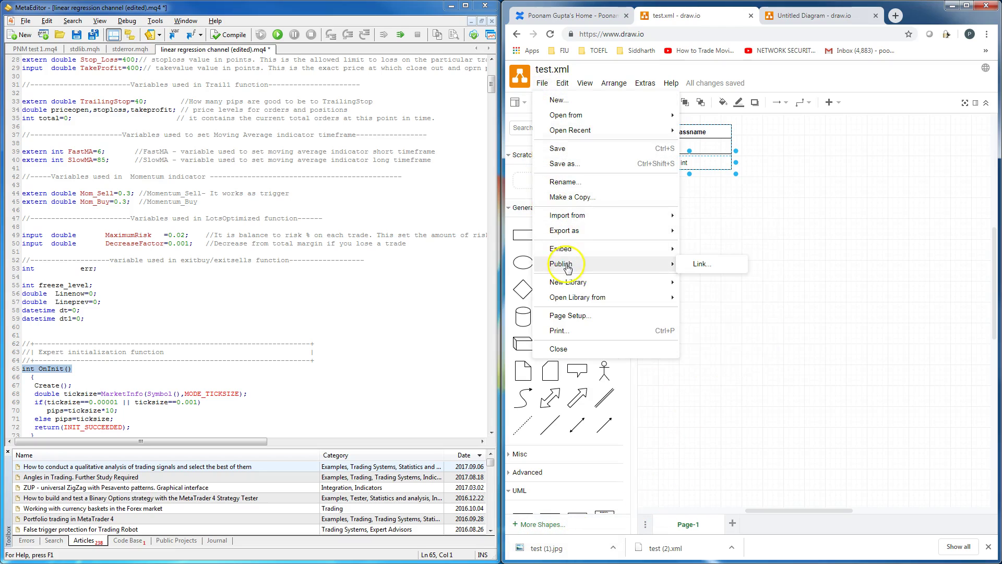
pyautogui.click(695, 264)
pyautogui.click(795, 308)
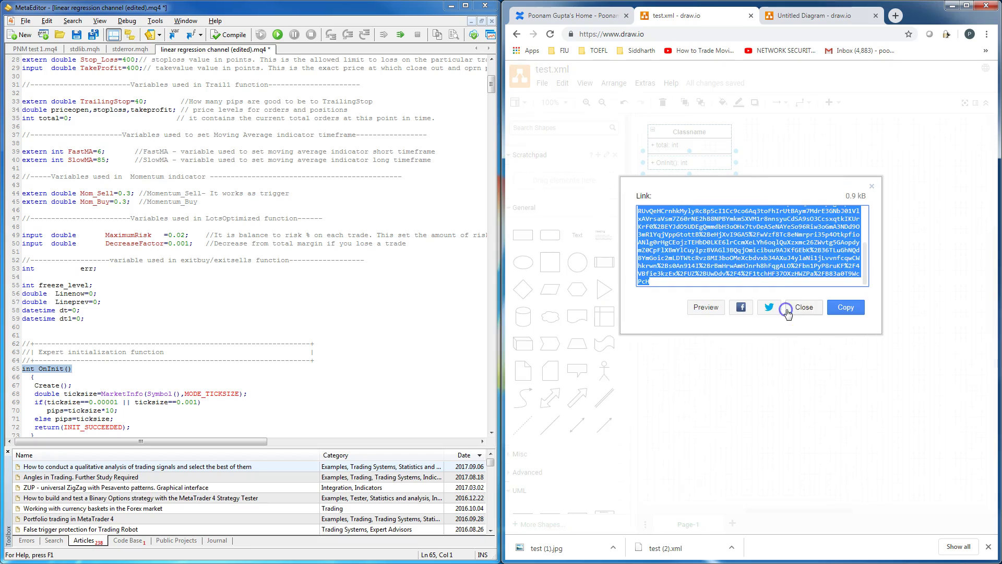
pyautogui.click(741, 270)
pyautogui.scroll(3, 742, 269)
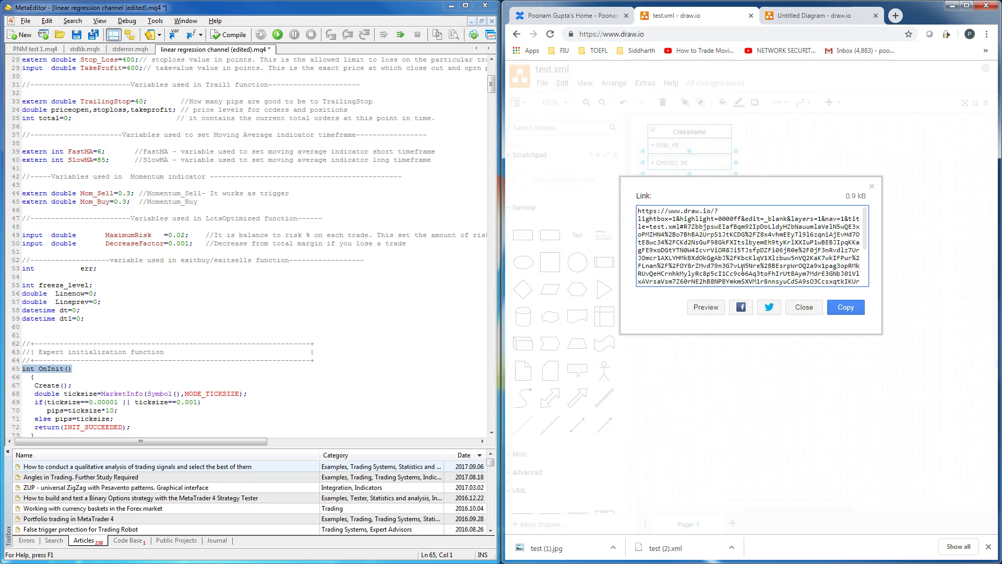
pyautogui.scroll(-3, 742, 269)
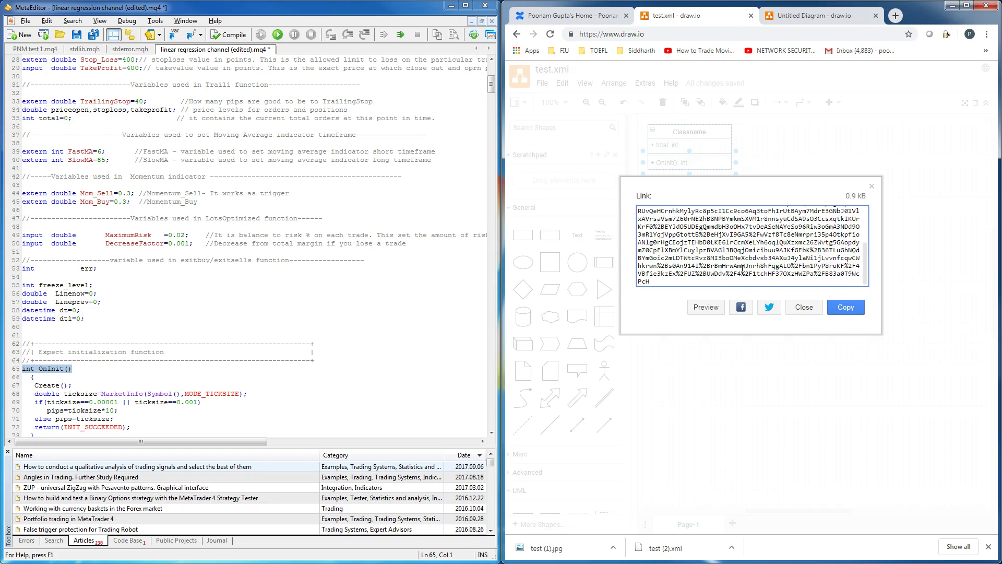
pyautogui.click(839, 308)
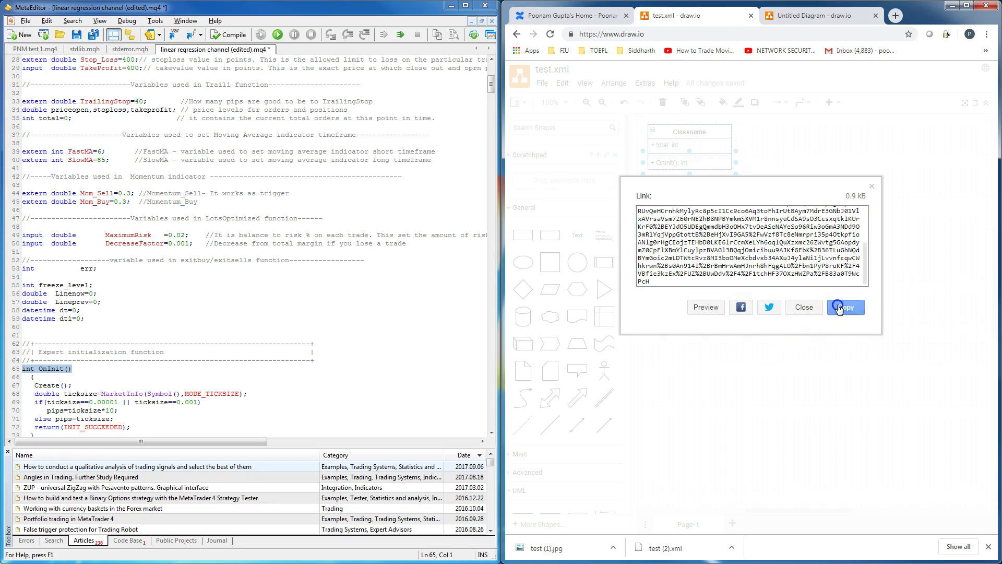
pyautogui.click(753, 246)
pyautogui.click(801, 310)
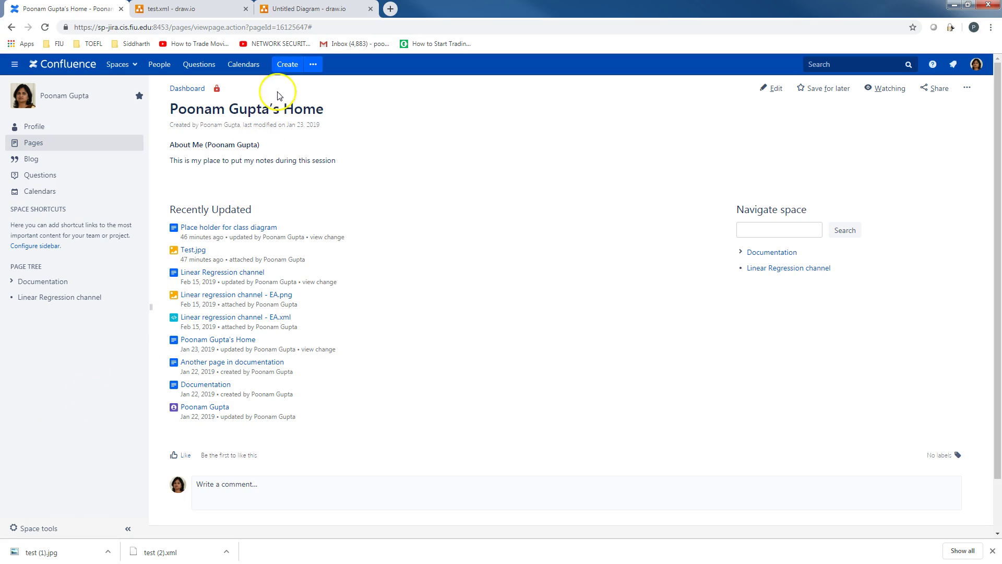
# Step: Create a new Confluence page titled "Test page for UML Class diagram"
pyautogui.click(287, 65)
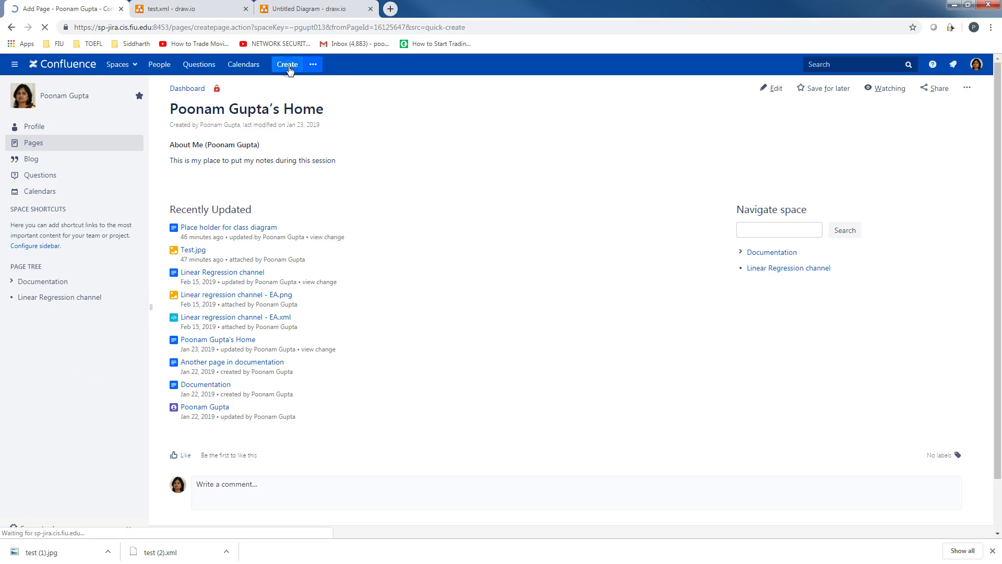
pyautogui.click(74, 134)
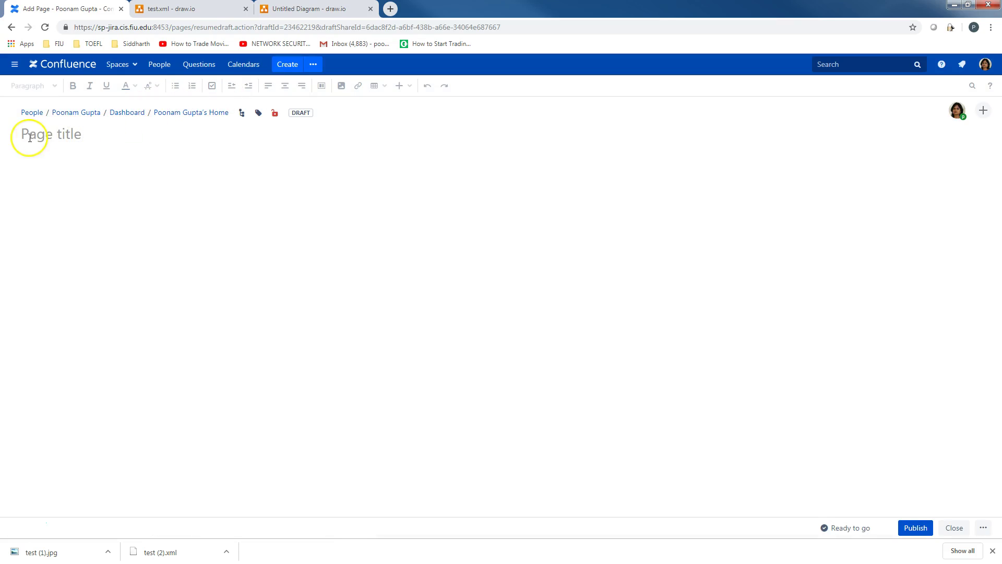
pyautogui.write('Test ')
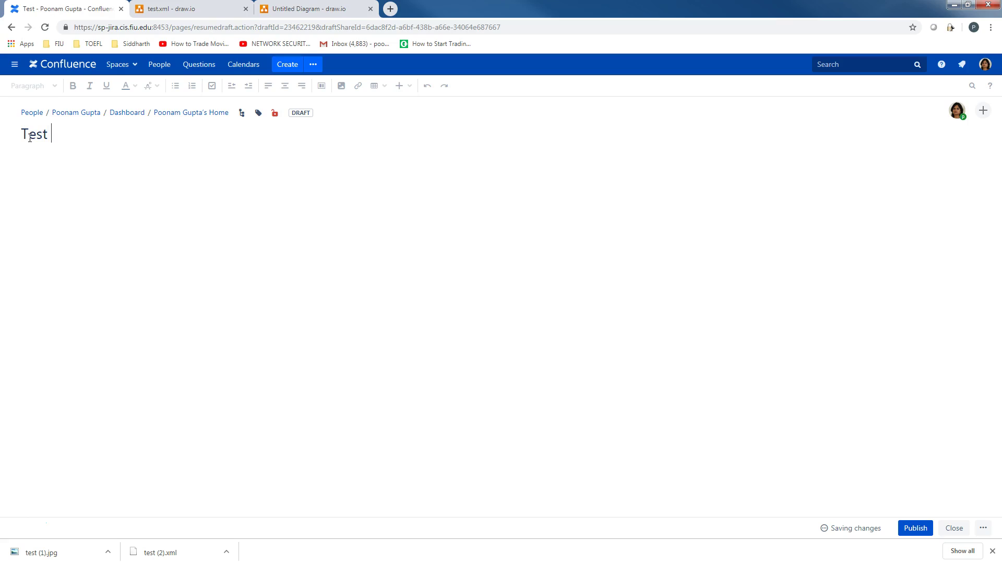
pyautogui.write('page for UML Class diagram')
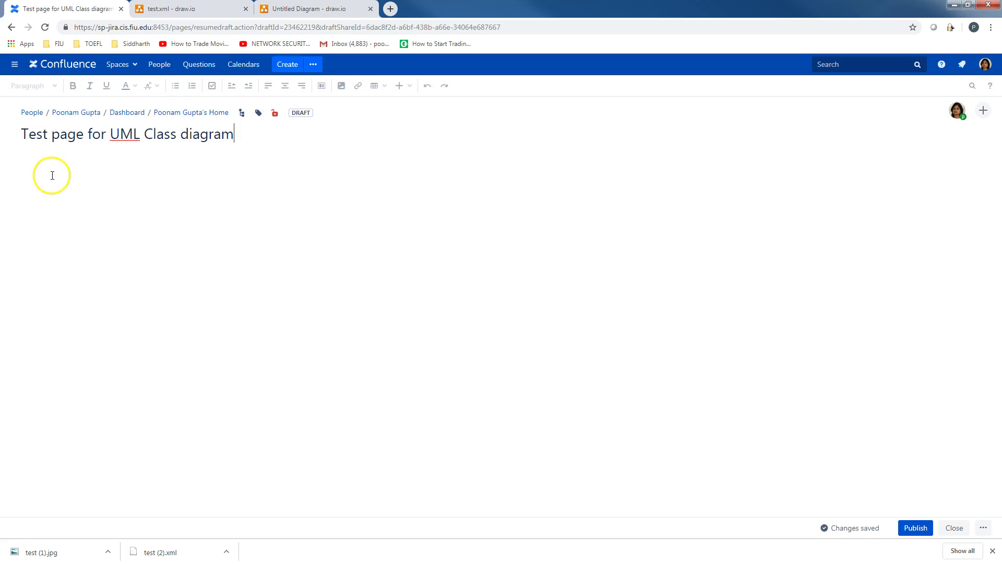
# Step: Upload the downloaded test (1).jpg to the page and insert it in the body at its original size
pyautogui.click(51, 175)
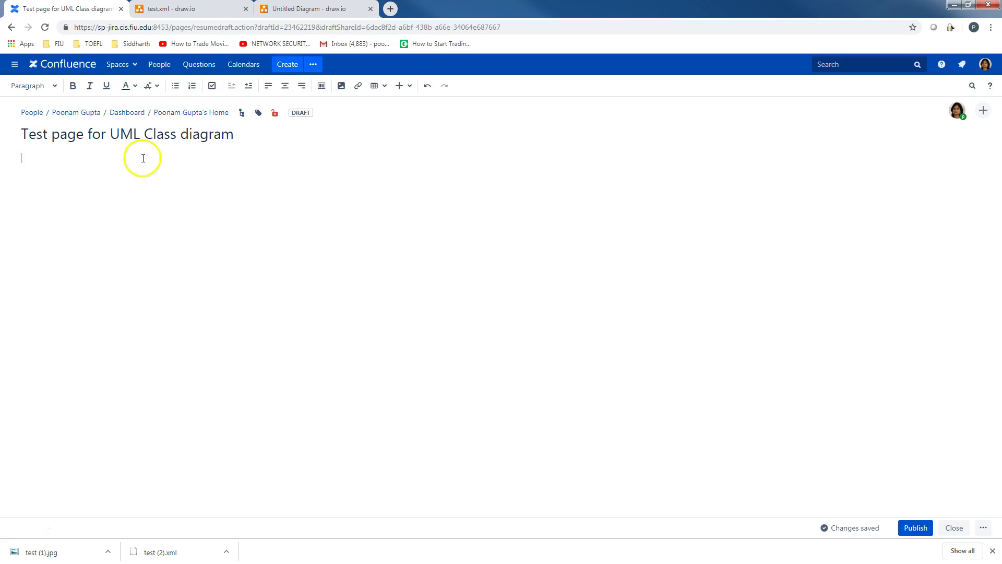
pyautogui.click(342, 86)
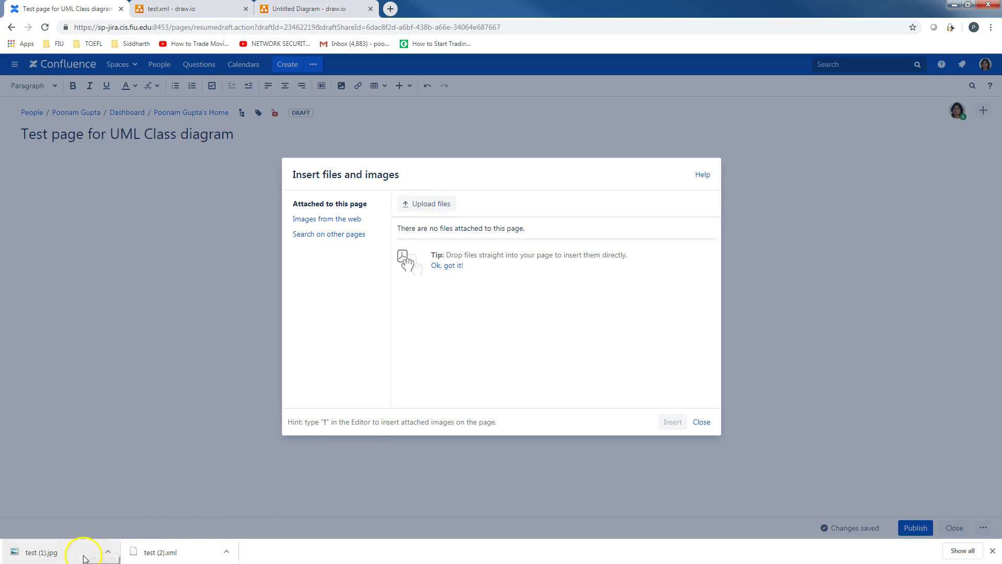
pyautogui.click(108, 552)
pyautogui.click(134, 516)
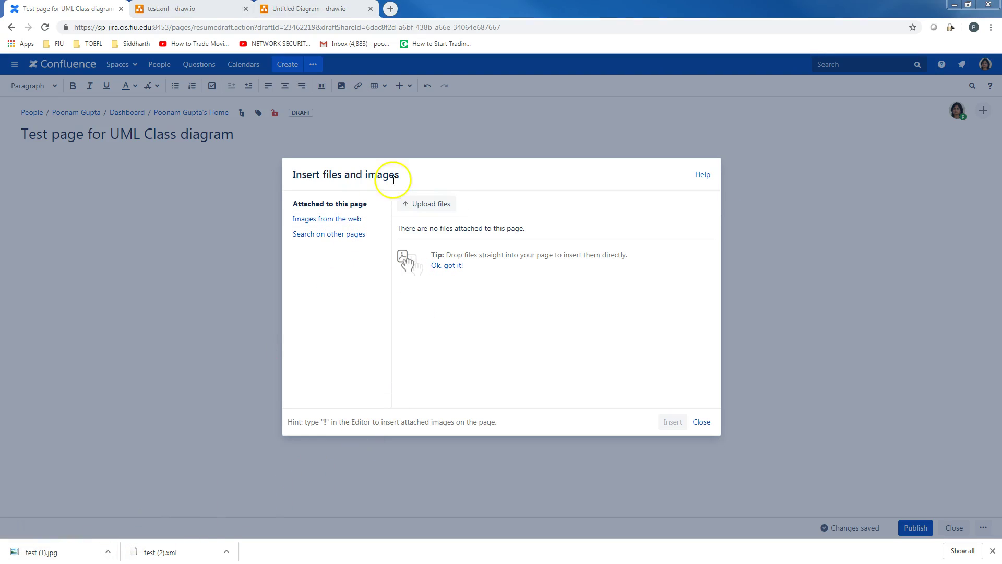
pyautogui.moveTo(951, 27); pyautogui.dragTo(564, 284)
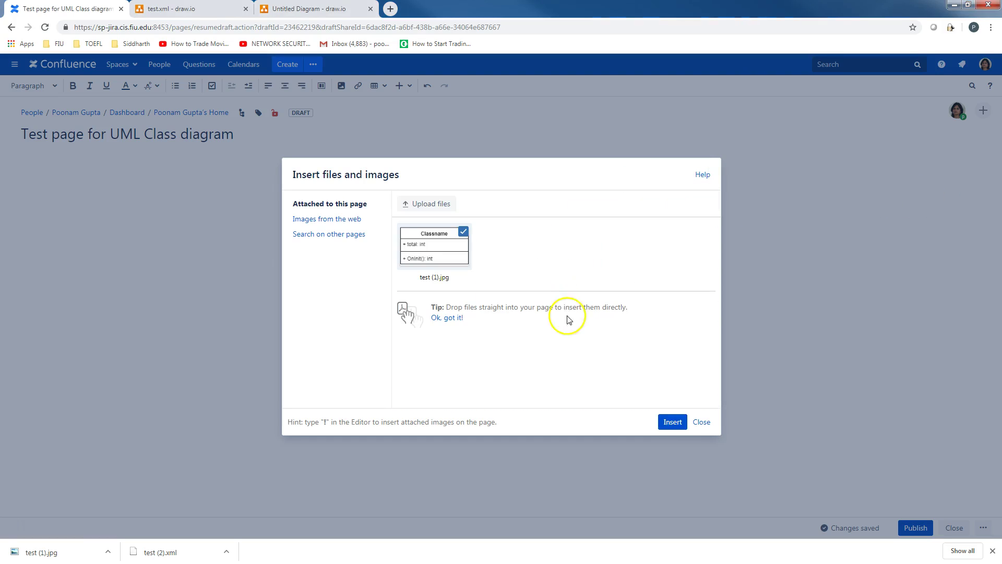
pyautogui.click(672, 422)
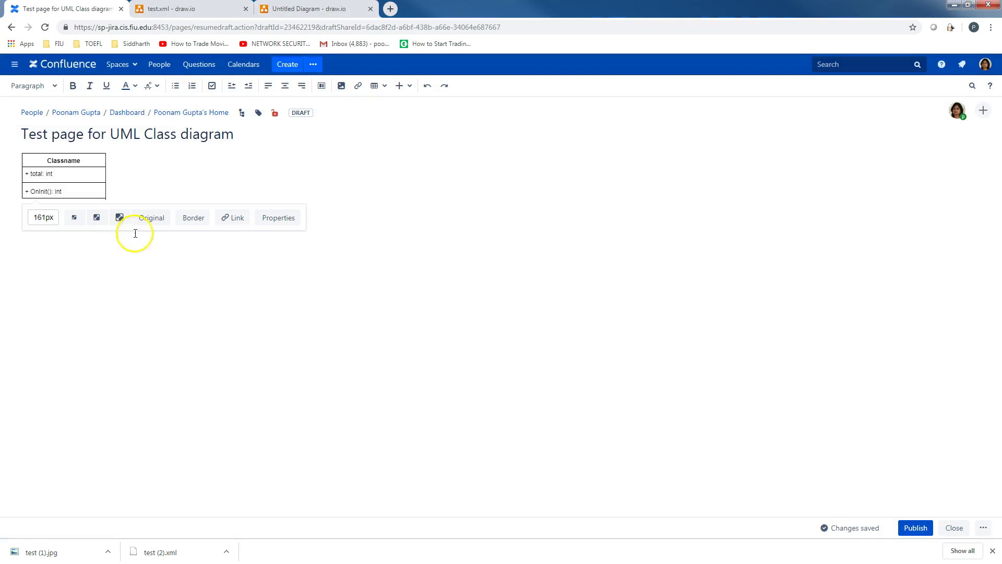
pyautogui.click(152, 223)
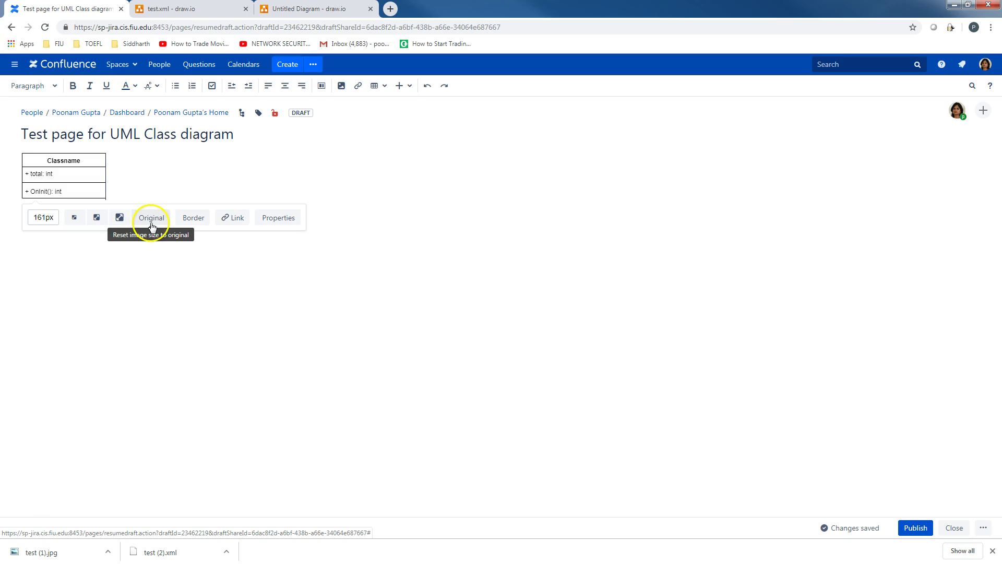
# Step: Reset the class diagram image to its original size and link it to the copied draw.io publish URL
pyautogui.doubleClick(152, 224)
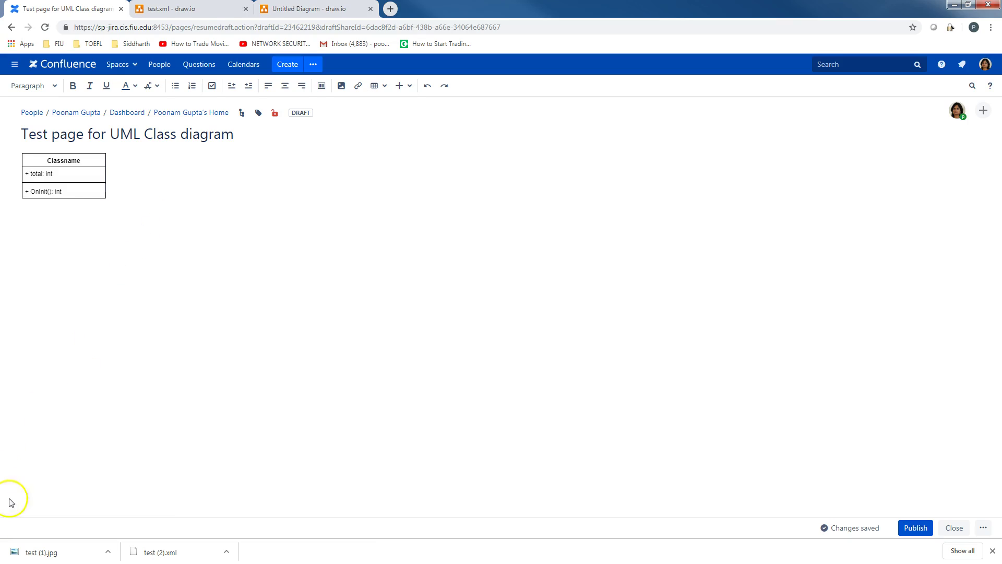
pyautogui.click(65, 190)
pyautogui.click(155, 223)
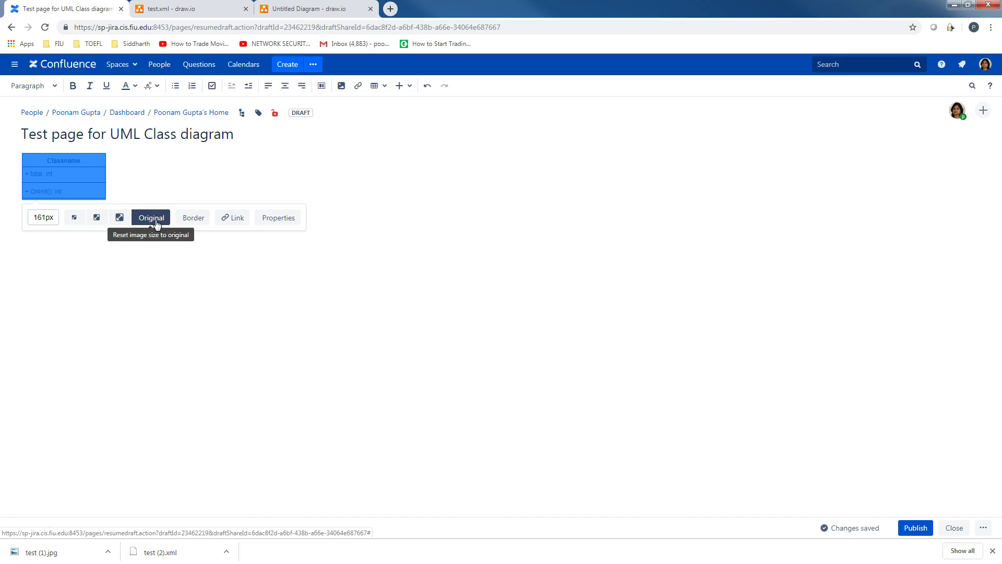
pyautogui.click(229, 223)
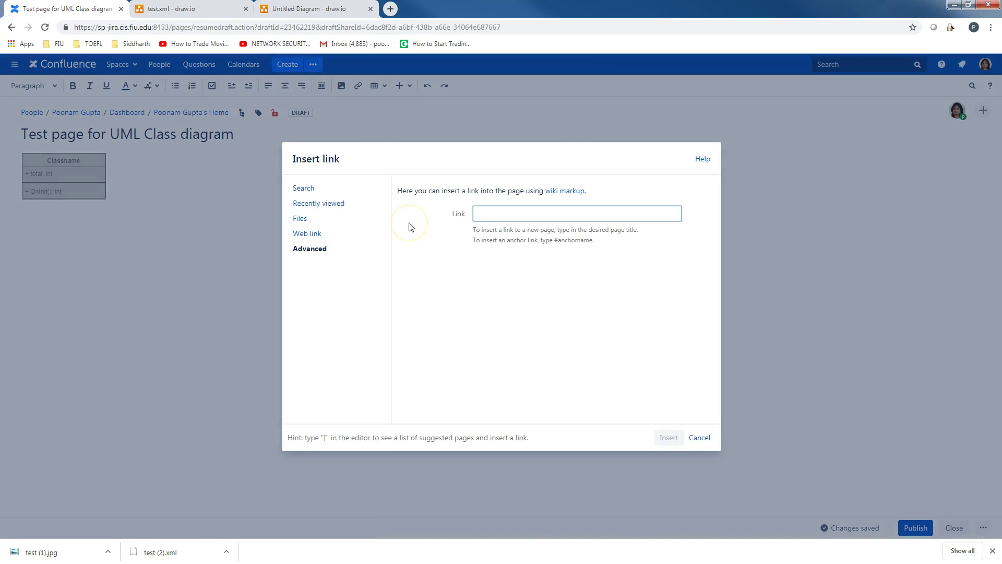
pyautogui.hotkey('ctrl', 'v')
pyautogui.click(670, 437)
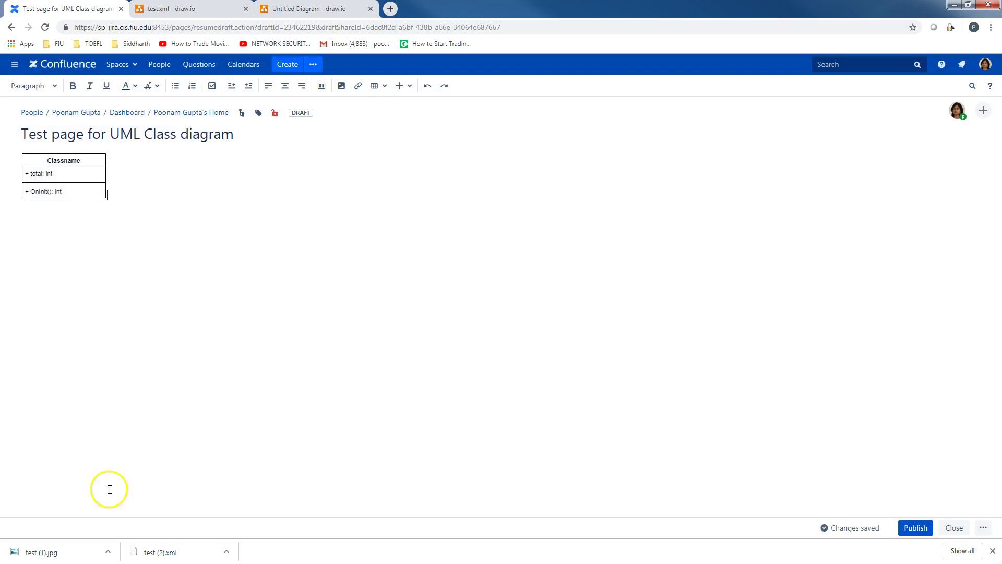
# Step: Publish the Confluence page and follow the image's link to open the diagram for editing in draw.io
pyautogui.click(913, 529)
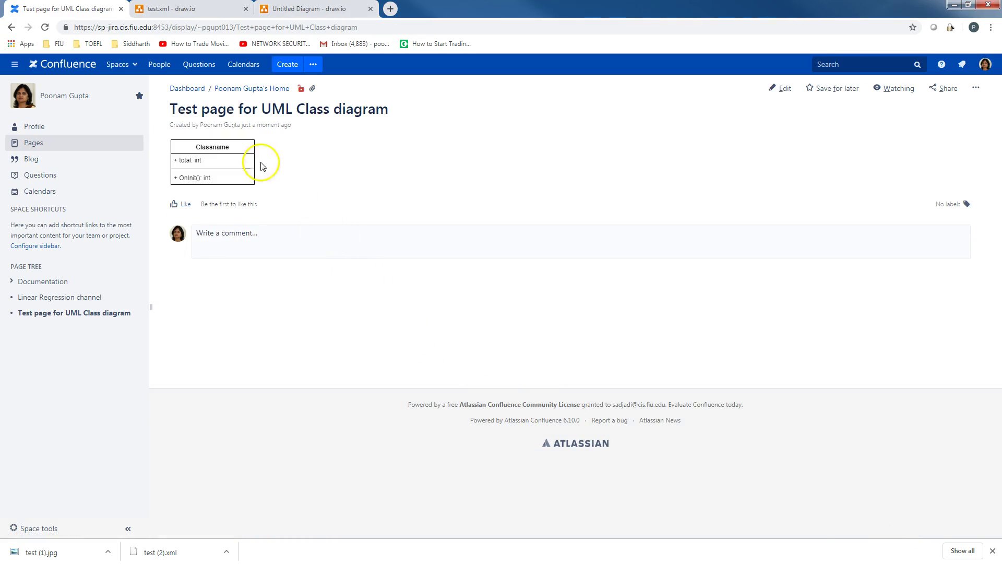
pyautogui.click(246, 174)
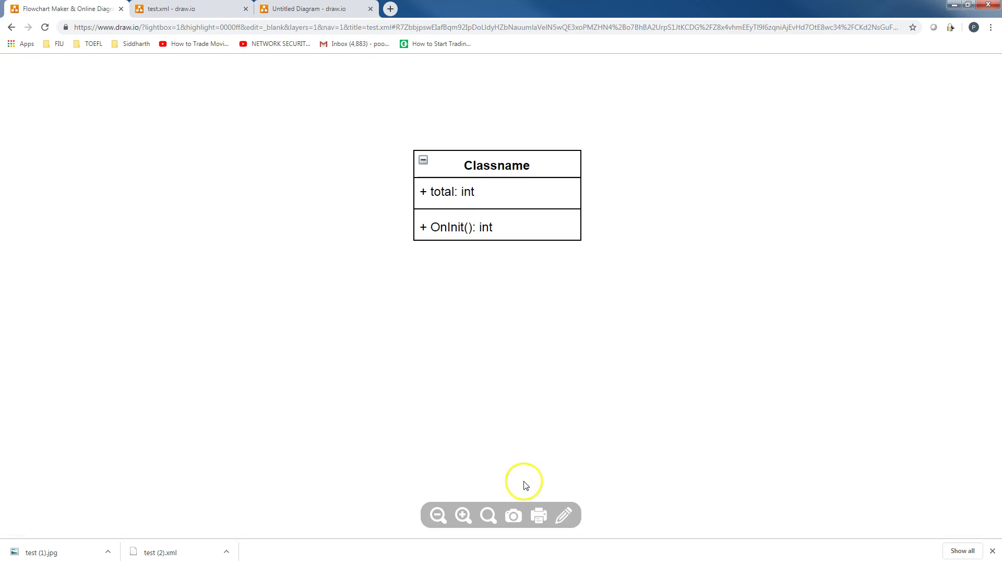
pyautogui.click(563, 515)
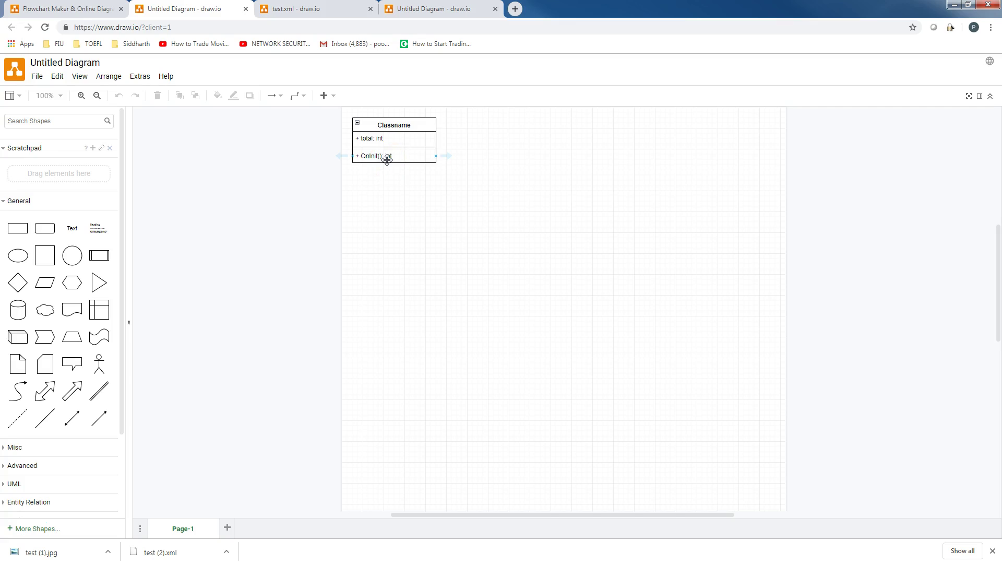
pyautogui.click(412, 178)
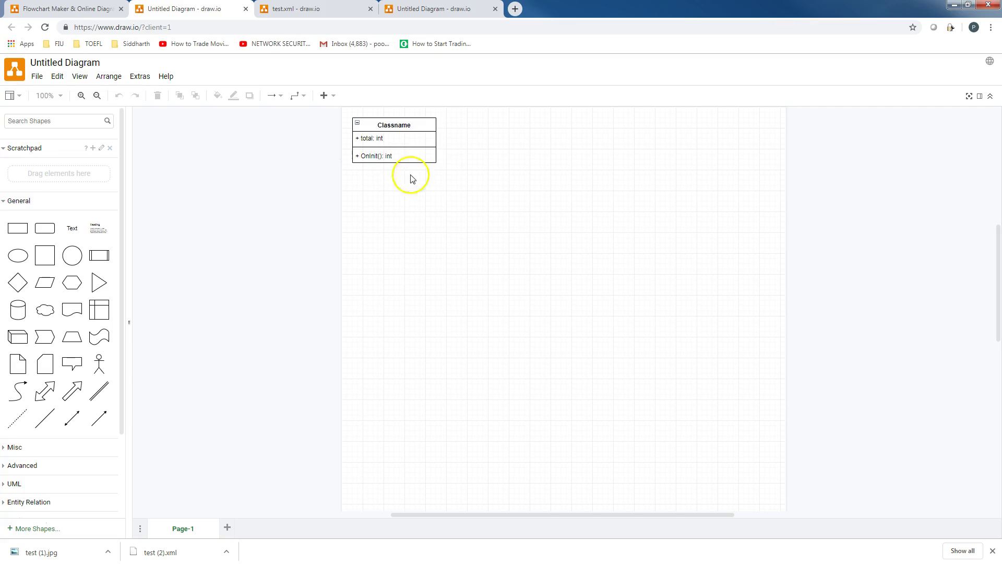